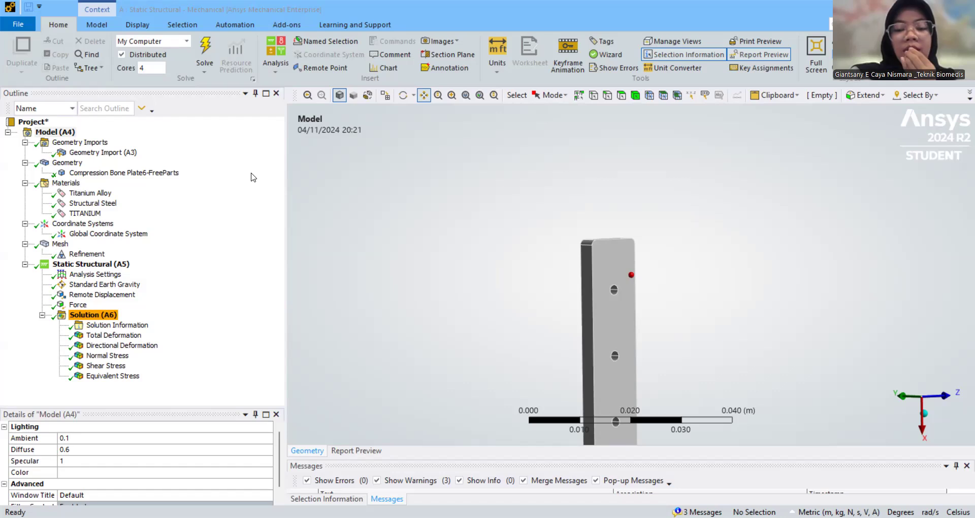
# Step: Examine the 230 N Force load on the bone plate from its front, side and opposite faces
pyautogui.click(76, 305)
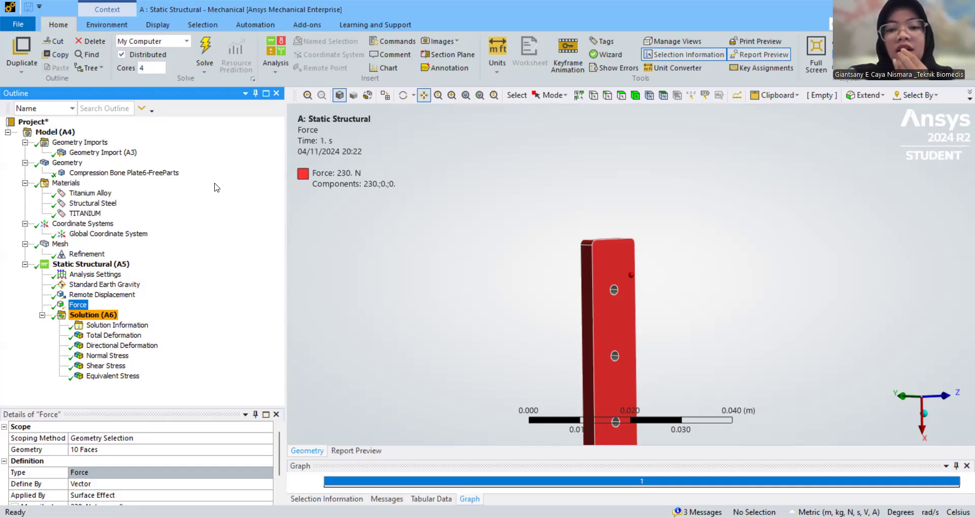
pyautogui.scroll(-3, 569, 279)
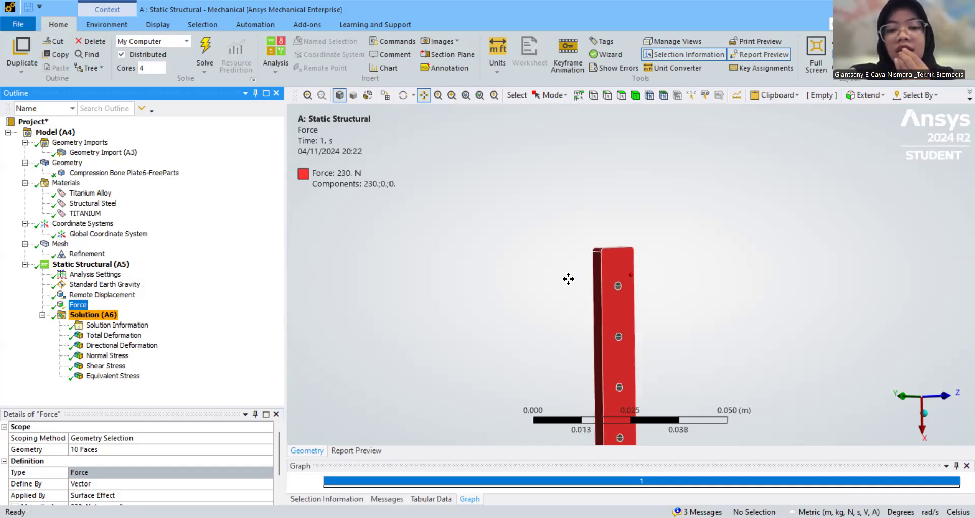
pyautogui.moveTo(593, 322); pyautogui.dragTo(582, 210)
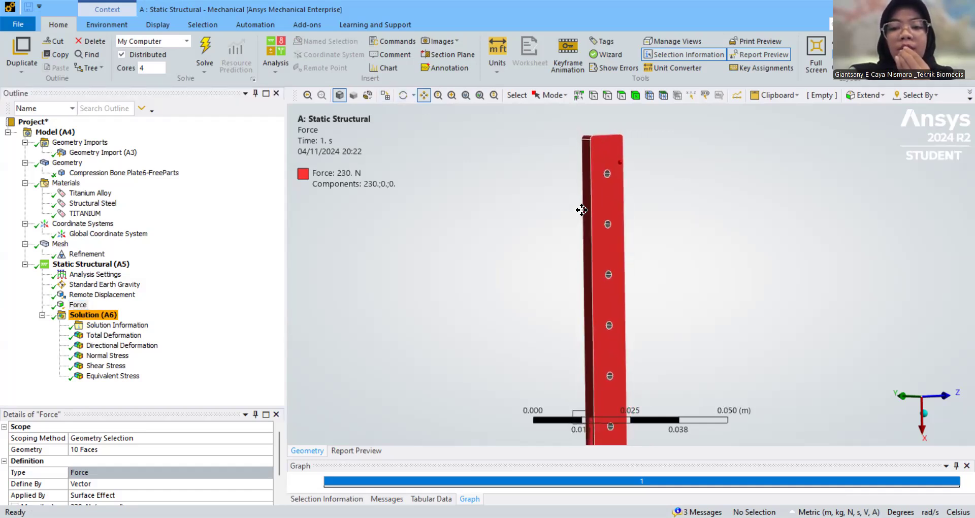
pyautogui.click(403, 94)
pyautogui.moveTo(552, 157); pyautogui.dragTo(591, 147)
pyautogui.click(424, 95)
pyautogui.moveTo(496, 215)
pyautogui.mouseDown()
pyautogui.moveTo(487, 190)
pyautogui.moveTo(488, 199)
pyautogui.mouseUp()
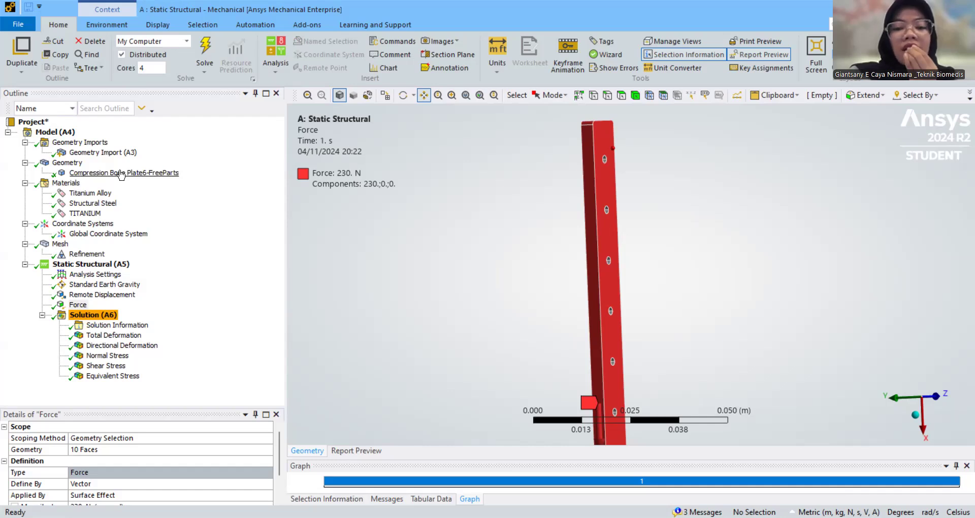
pyautogui.click(405, 100)
pyautogui.moveTo(607, 208); pyautogui.dragTo(436, 214)
pyautogui.click(424, 94)
pyautogui.moveTo(691, 267); pyautogui.dragTo(652, 241)
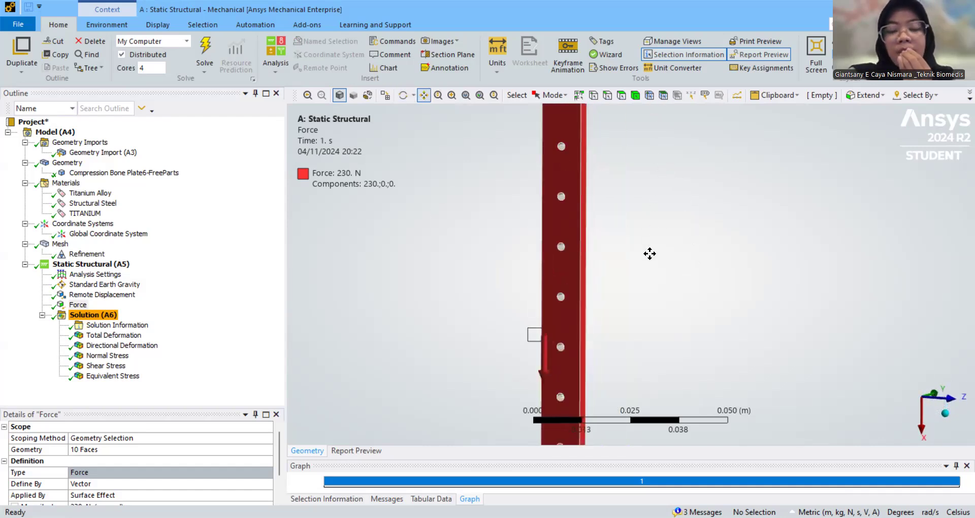
pyautogui.scroll(-4, 625, 289)
pyautogui.moveTo(619, 282); pyautogui.dragTo(599, 238)
pyautogui.click(403, 95)
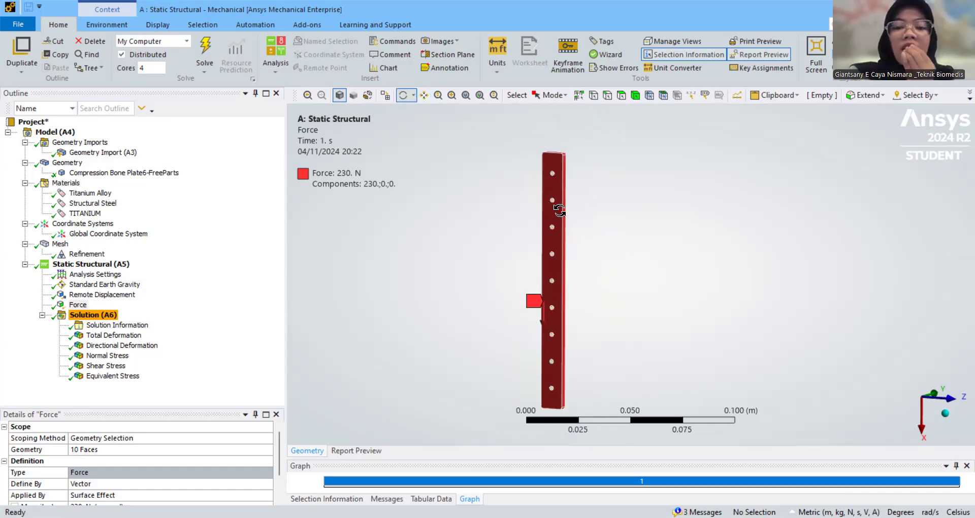
pyautogui.moveTo(559, 210); pyautogui.dragTo(512, 213)
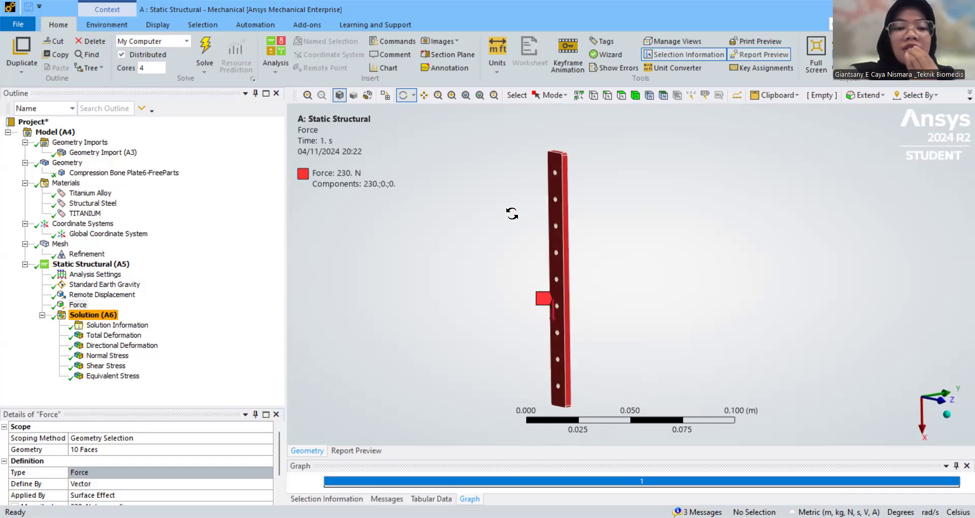
# Step: Review the Compression Bone Plate6-FreeParts body's details and the Titanium Alloy material properties
pyautogui.click(102, 173)
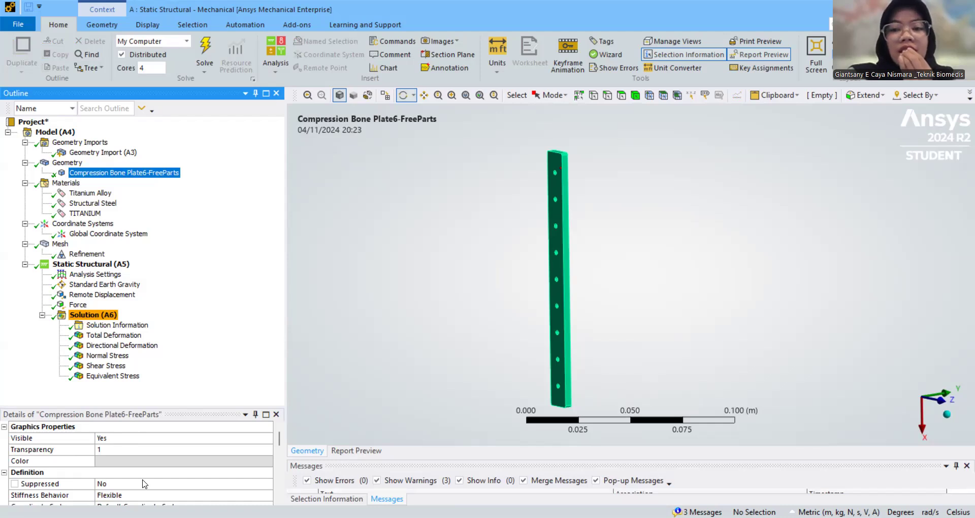
pyautogui.click(91, 192)
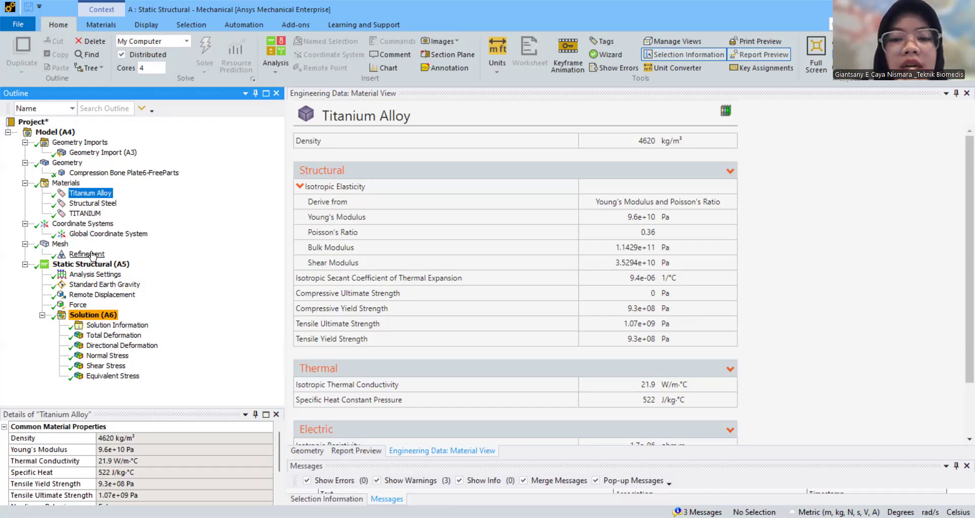
# Step: Show the Standard Earth Gravity load on the plate in the geometry view, followed by the Force load
pyautogui.click(98, 286)
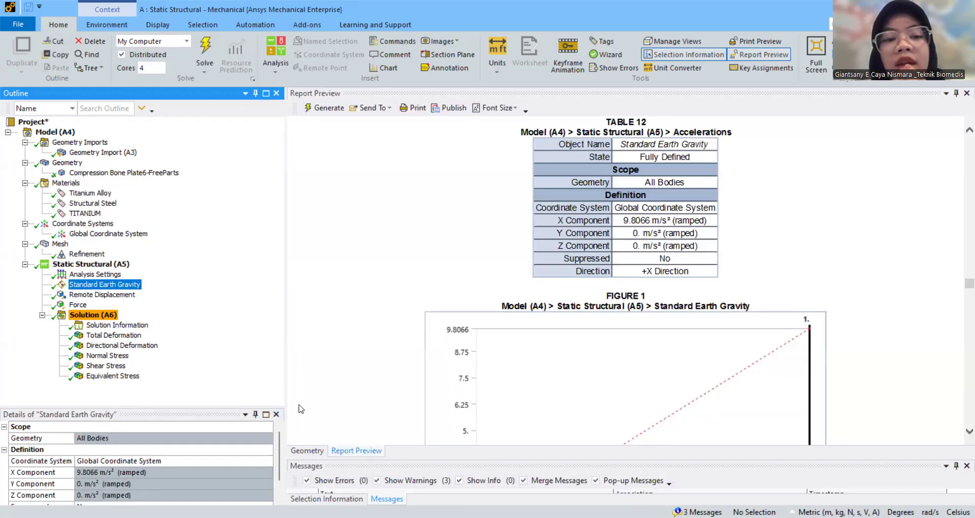
pyautogui.click(307, 451)
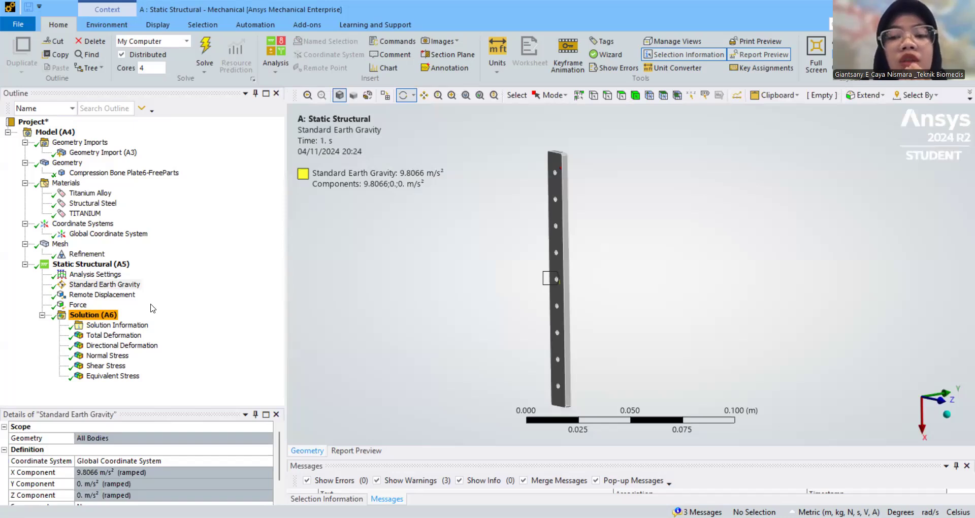
pyautogui.click(78, 306)
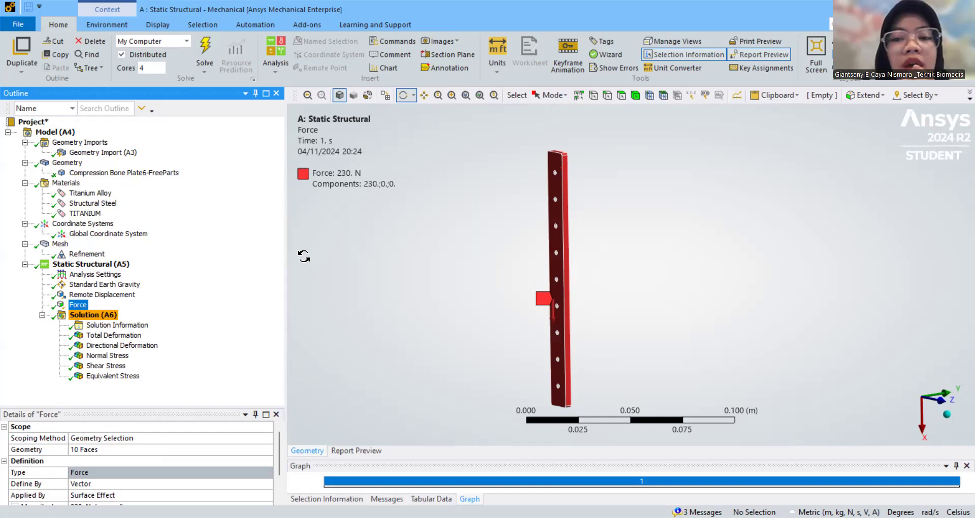
# Step: Examine the direction of the Standard Earth Gravity load on the plate, close up and from the opposite face
pyautogui.click(104, 285)
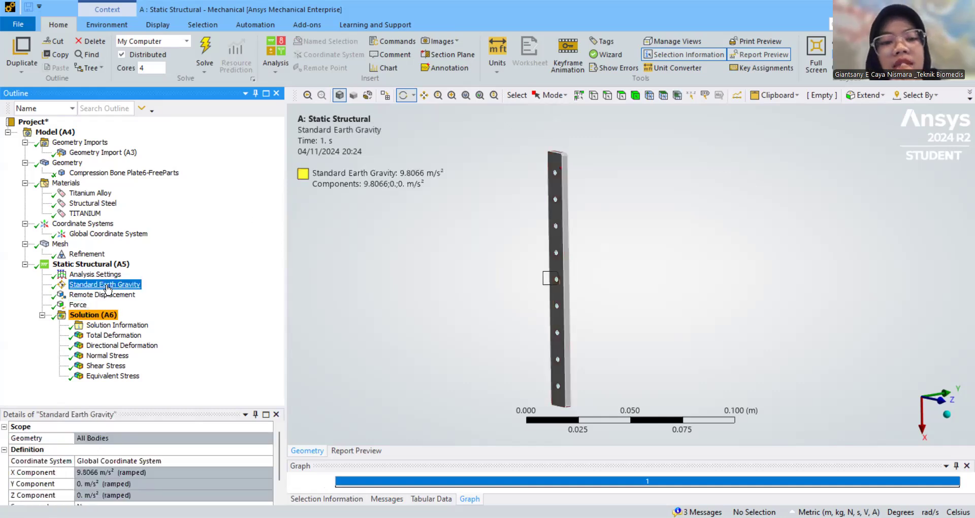
pyautogui.scroll(5, 538, 285)
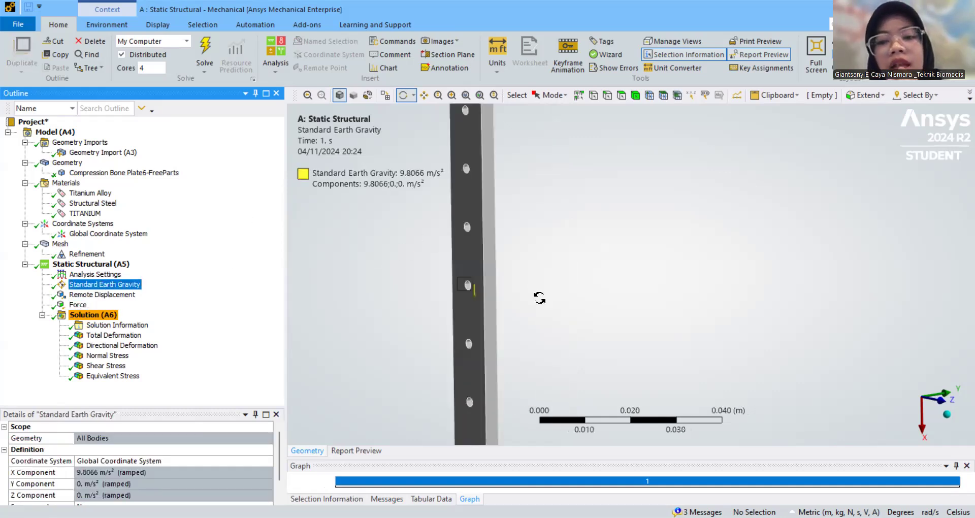
pyautogui.click(423, 95)
pyautogui.moveTo(443, 200); pyautogui.dragTo(582, 209)
pyautogui.click(403, 95)
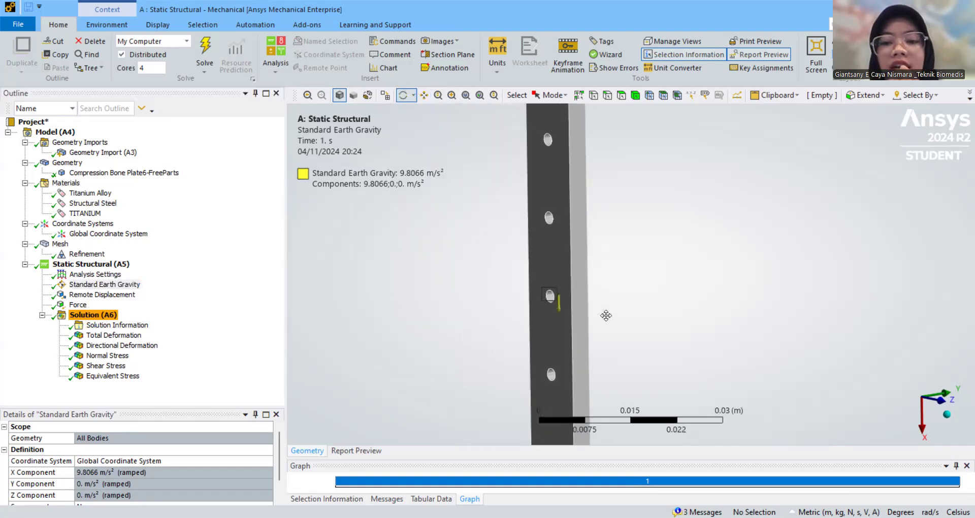
pyautogui.moveTo(604, 313); pyautogui.dragTo(725, 286)
pyautogui.click(423, 95)
pyautogui.scroll(-2, 708, 236)
pyautogui.scroll(-1, 708, 238)
pyautogui.moveTo(625, 274); pyautogui.dragTo(572, 277)
pyautogui.click(403, 95)
pyautogui.moveTo(650, 277); pyautogui.dragTo(932, 213)
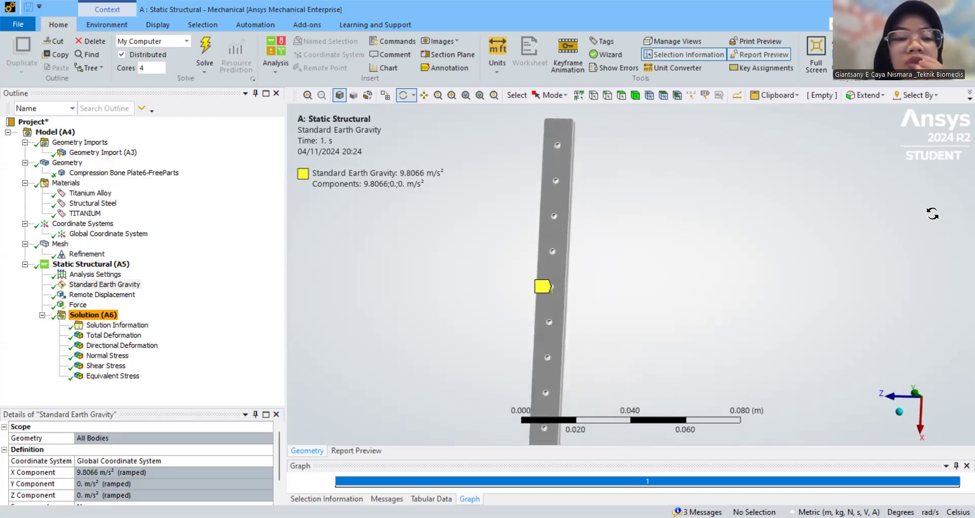
# Step: Animate the Total Deformation result and inspect its contours from the plate's upper end down along the holes
pyautogui.click(114, 335)
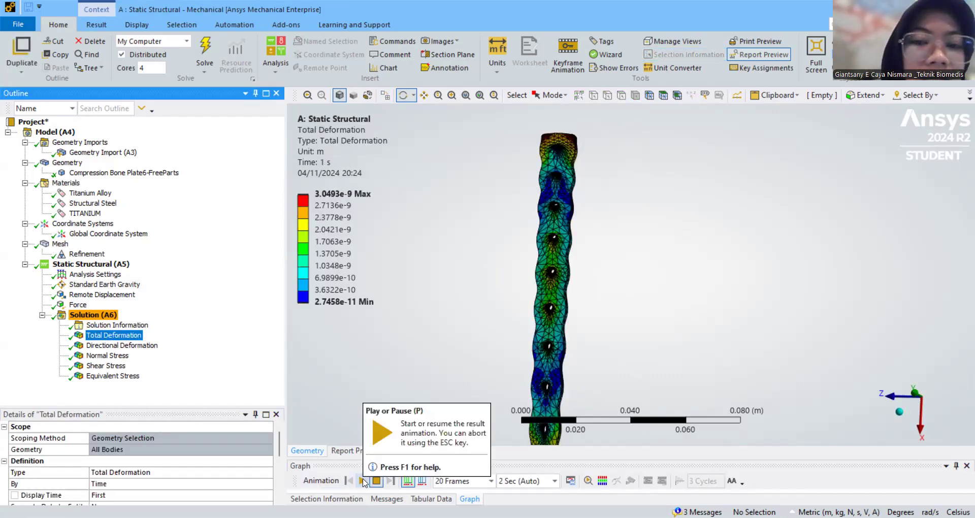
pyautogui.click(363, 481)
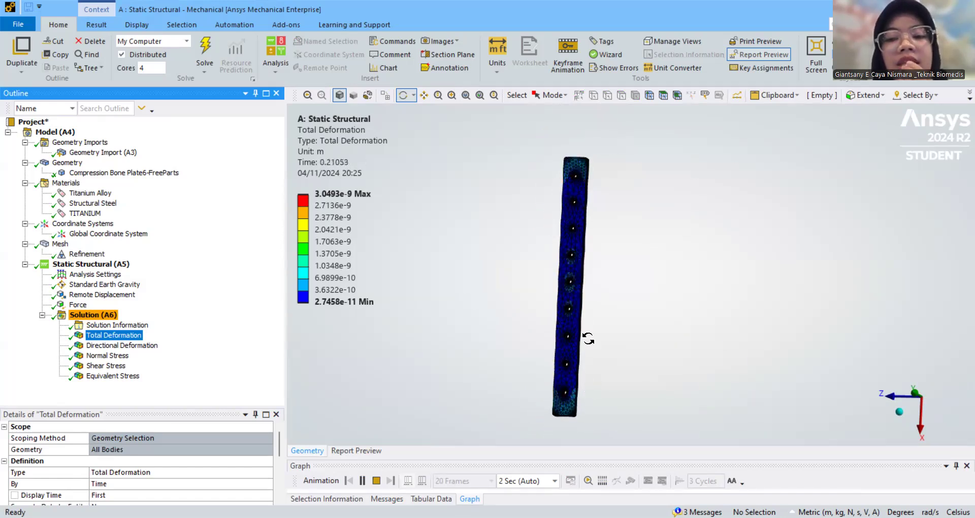
pyautogui.click(330, 301)
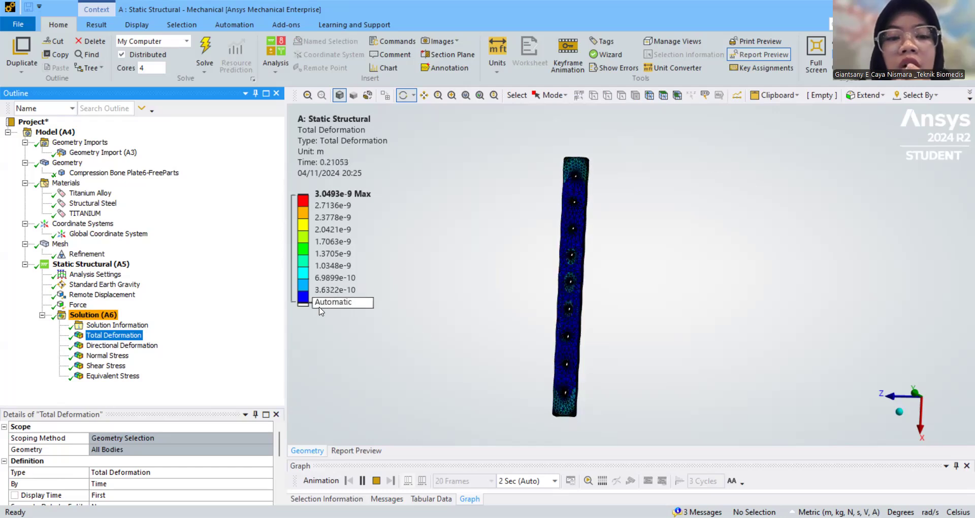
pyautogui.click(377, 309)
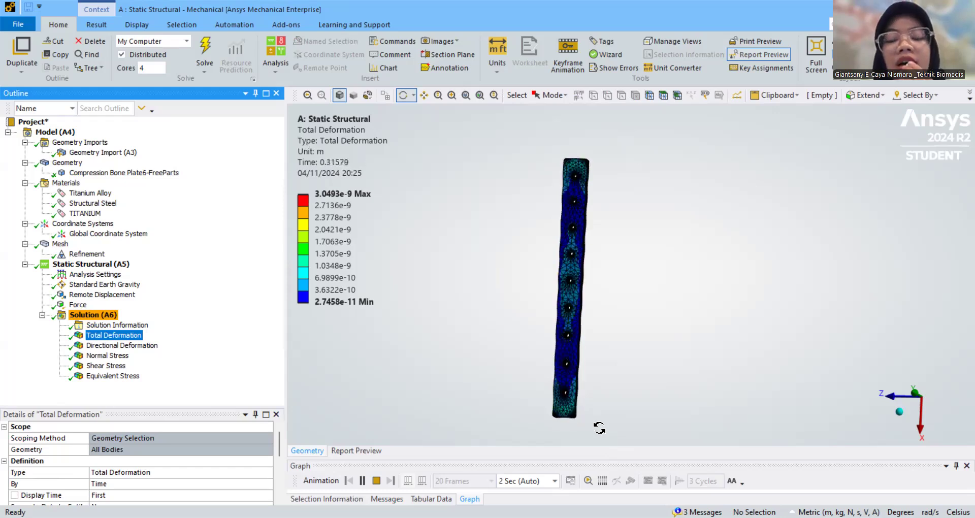
pyautogui.scroll(5, 600, 298)
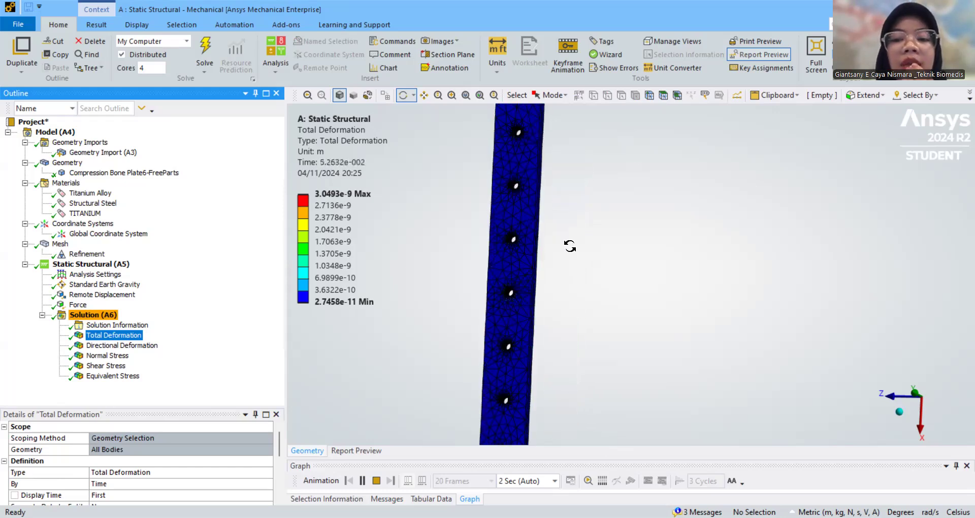
pyautogui.click(424, 95)
pyautogui.moveTo(446, 146); pyautogui.dragTo(498, 311)
pyautogui.scroll(4, 652, 235)
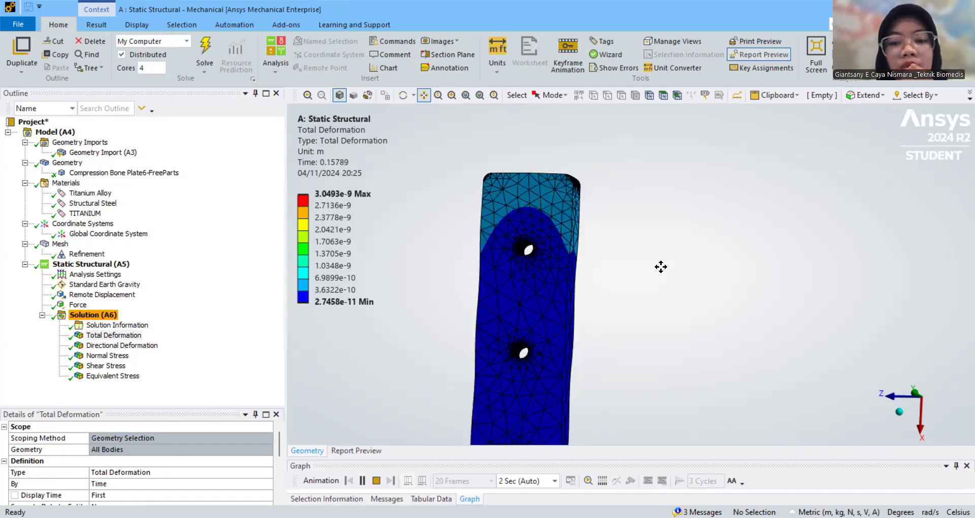
pyautogui.moveTo(653, 196); pyautogui.dragTo(653, 102)
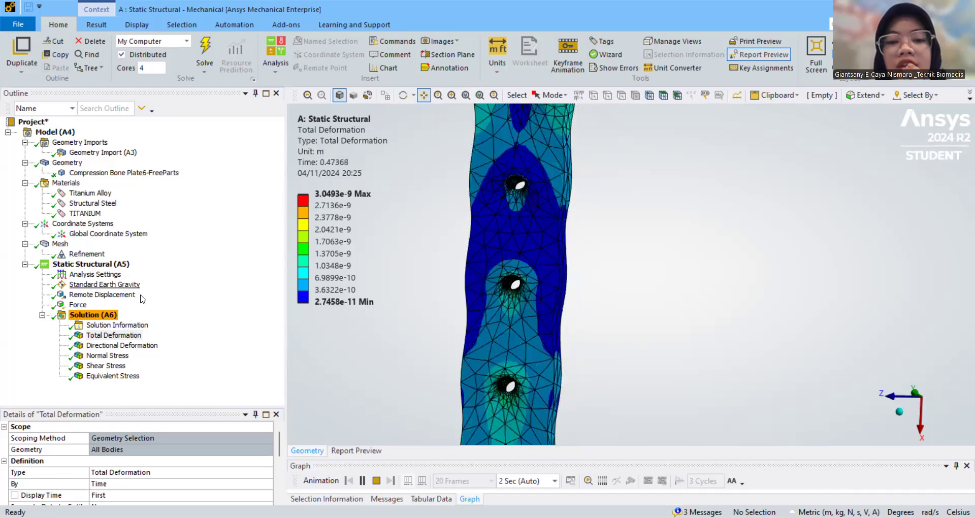
# Step: Animate the X-axis Directional Deformation result and view it along the whole plate
pyautogui.click(122, 345)
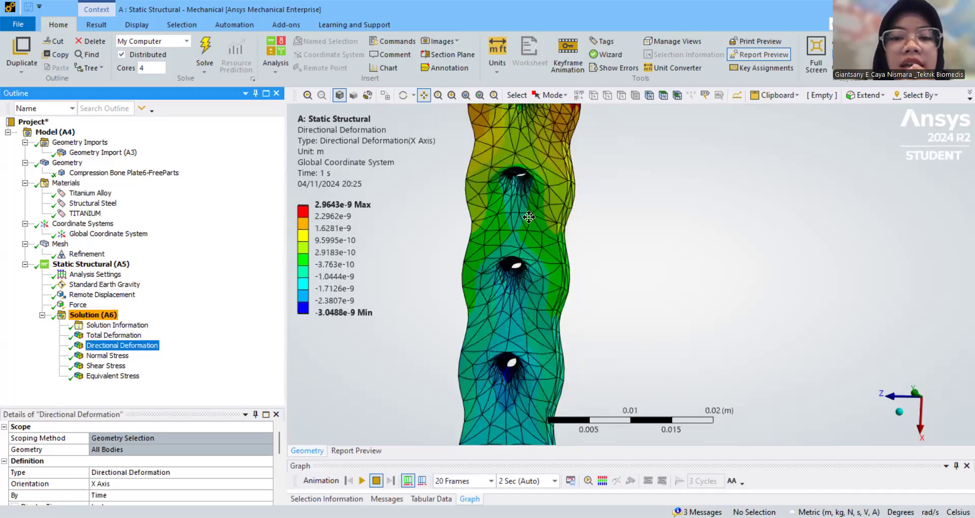
pyautogui.click(362, 481)
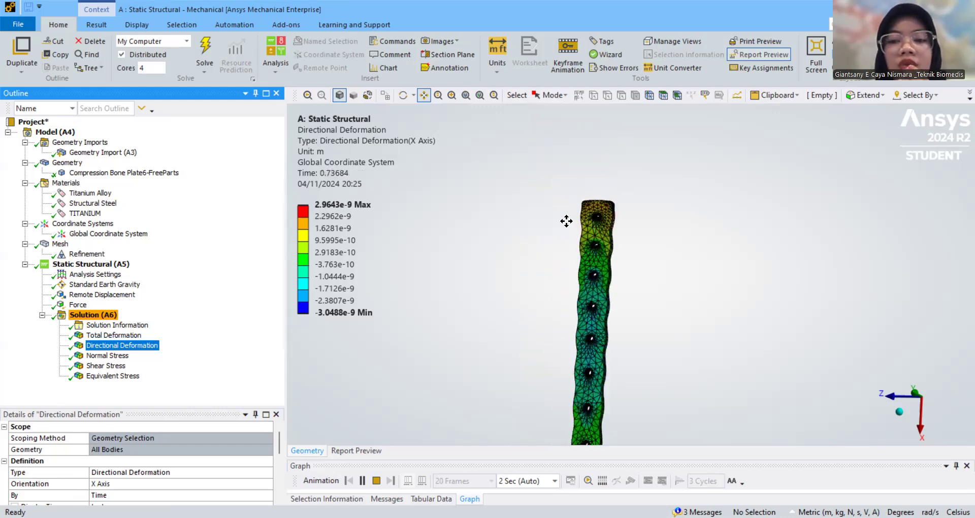
pyautogui.moveTo(524, 197); pyautogui.dragTo(487, 127)
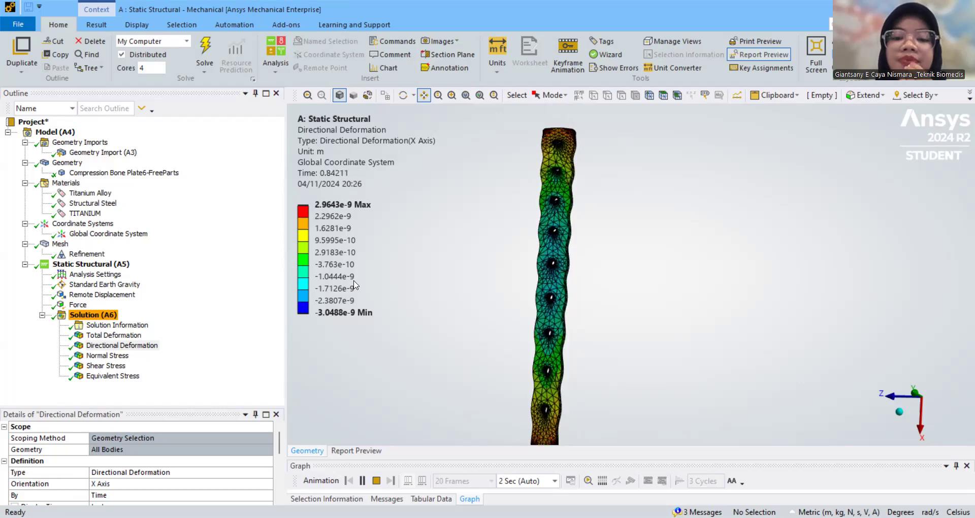
# Step: Animate the X-axis Normal Stress result and view the contours along the row of holes
pyautogui.click(127, 358)
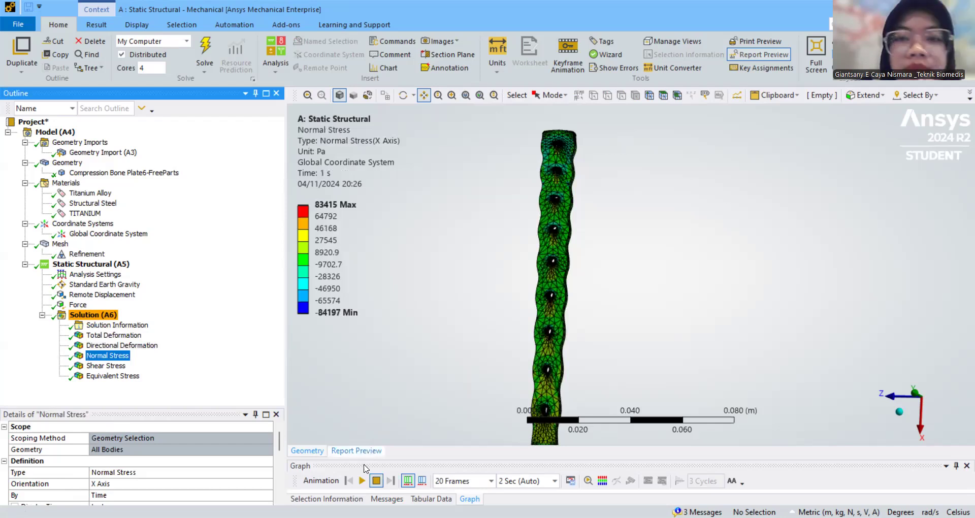
pyautogui.click(362, 480)
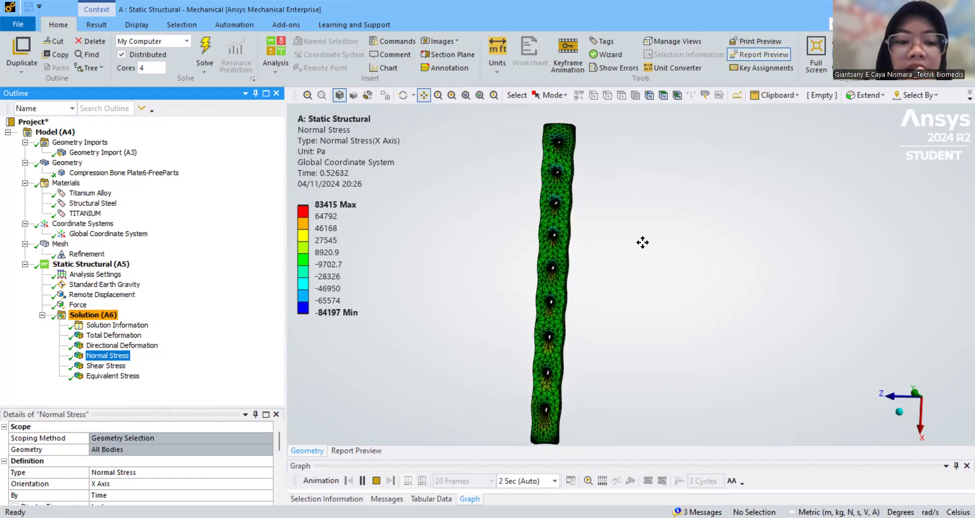
pyautogui.scroll(4, 601, 226)
pyautogui.scroll(4, 465, 153)
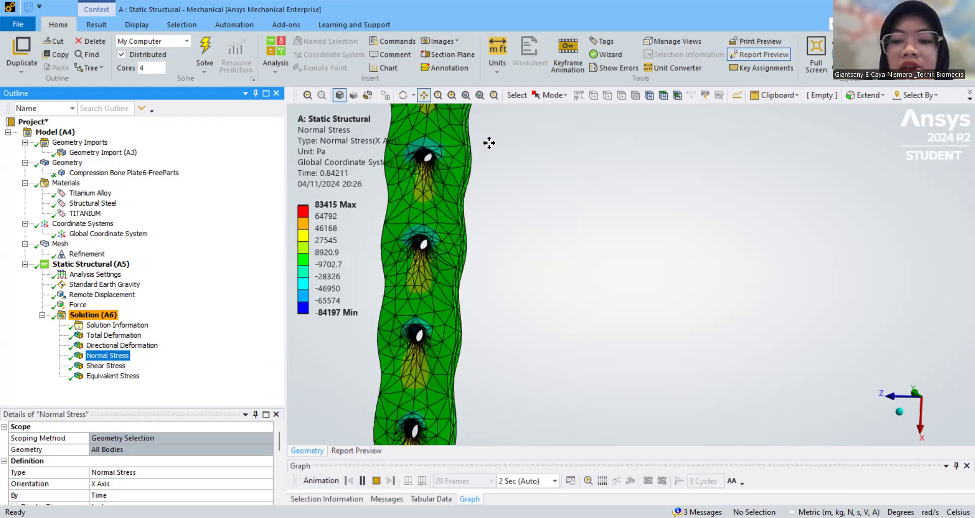
pyautogui.moveTo(472, 180); pyautogui.dragTo(551, 287)
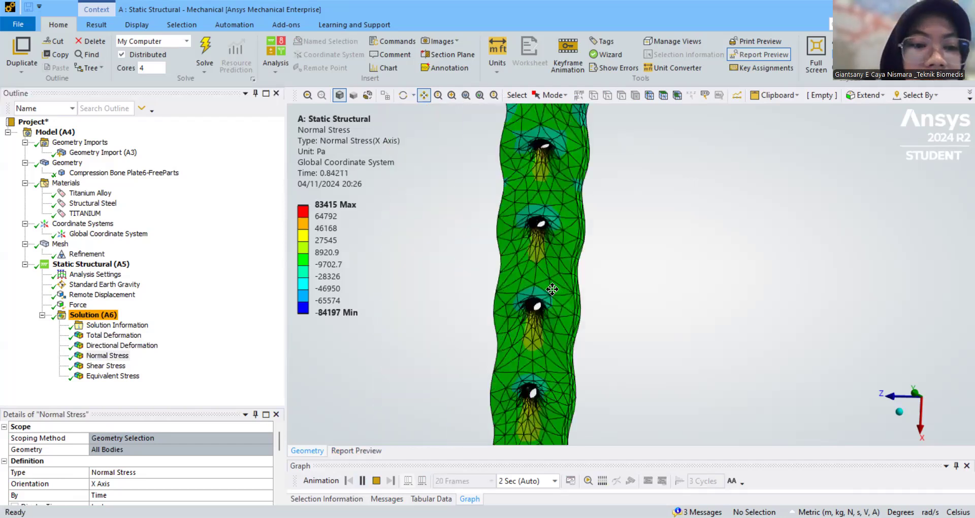
# Step: Inspect the Normal Stress distribution close up around a single hole and along the plate's side face
pyautogui.scroll(4, 488, 236)
pyautogui.scroll(5, 488, 236)
pyautogui.moveTo(488, 236); pyautogui.dragTo(773, 414)
pyautogui.moveTo(646, 120); pyautogui.dragTo(591, 75)
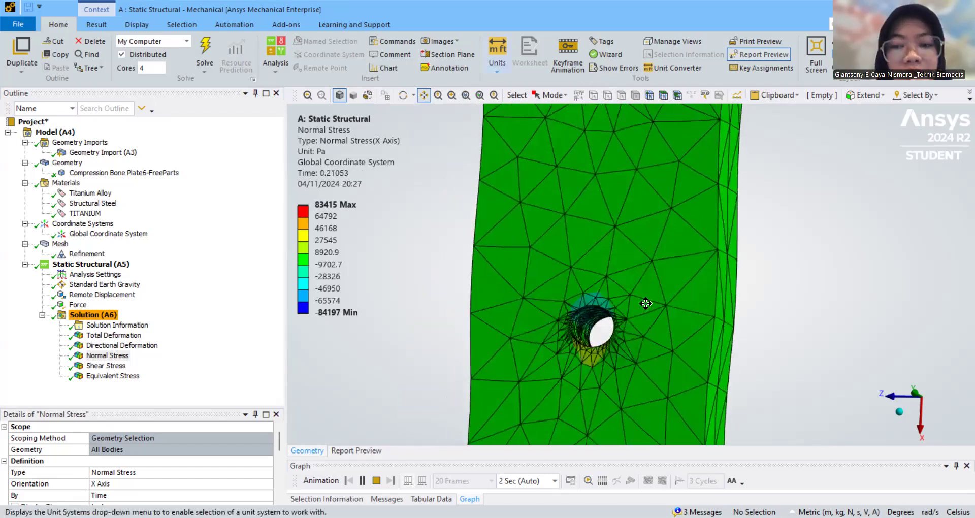
pyautogui.scroll(-5, 646, 304)
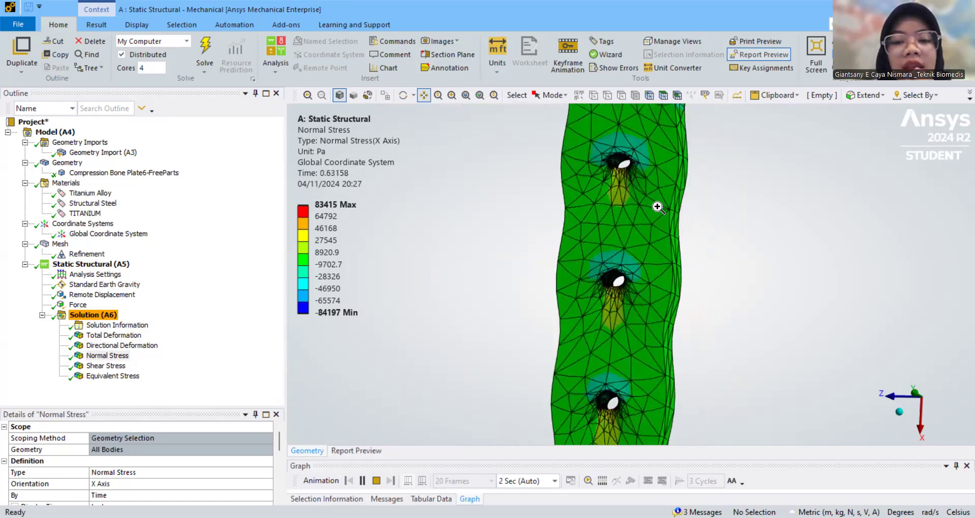
pyautogui.scroll(5, 656, 205)
pyautogui.scroll(-6, 515, 335)
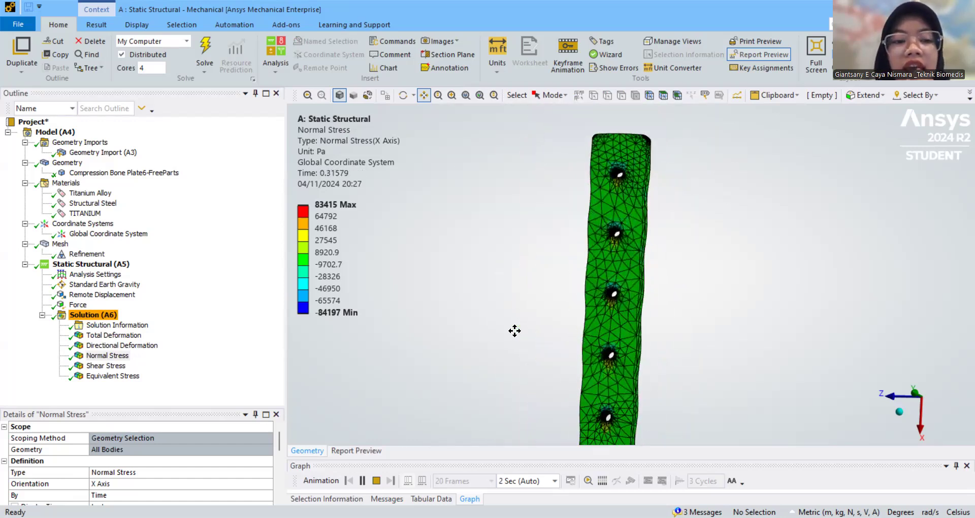
pyautogui.click(404, 96)
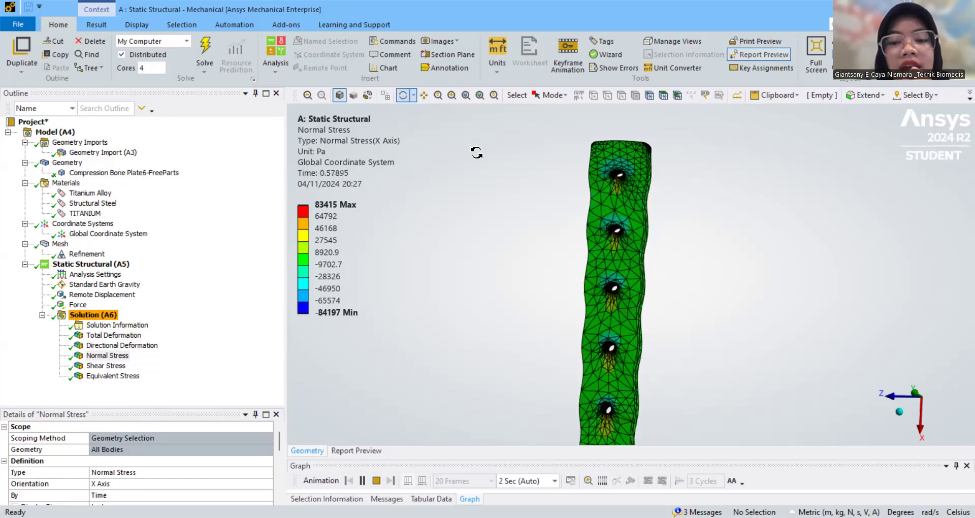
pyautogui.moveTo(658, 290); pyautogui.dragTo(809, 90)
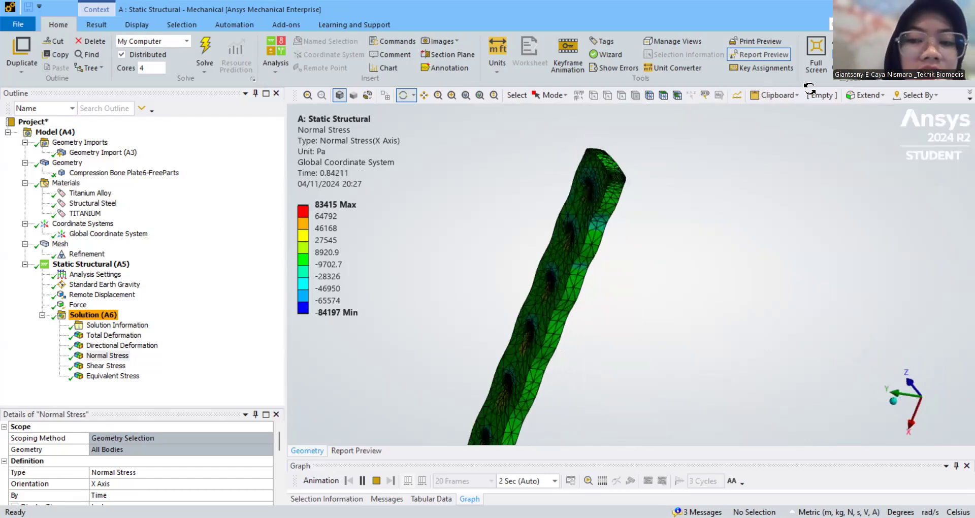
# Step: Animate the XY-component Shear Stress result and view the contours on the plate's front face along the holes
pyautogui.click(108, 366)
pyautogui.click(362, 480)
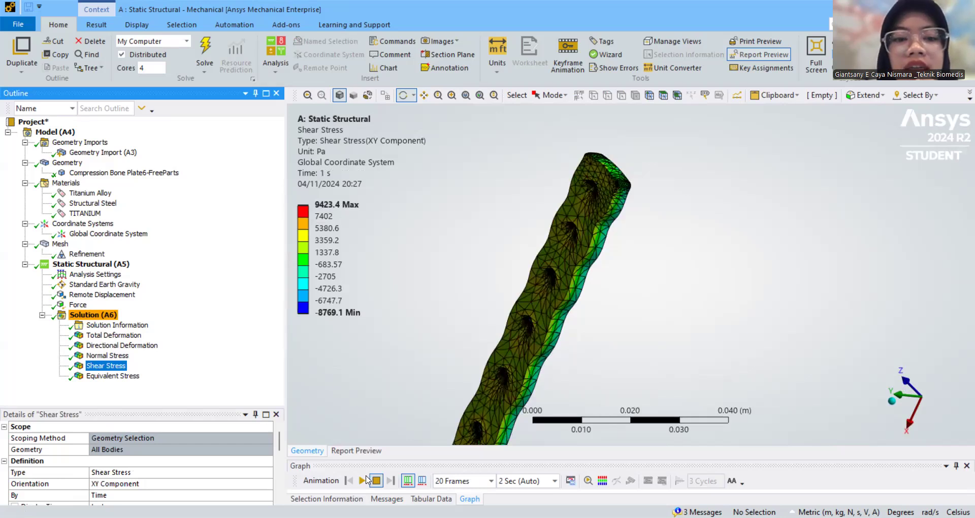
pyautogui.moveTo(473, 233); pyautogui.dragTo(382, 157)
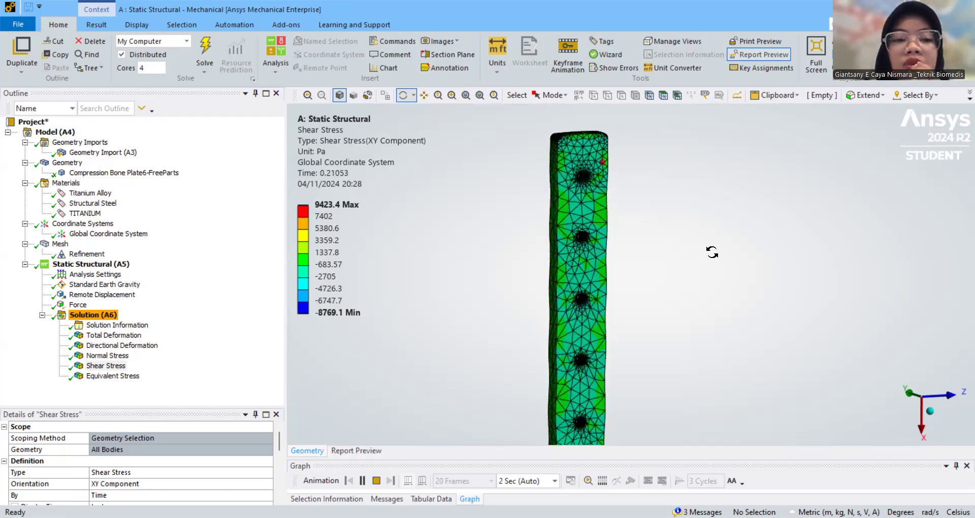
# Step: Show the animated Equivalent (von-Mises) Stress result and inspect the contours close up around the plate's holes
pyautogui.click(136, 379)
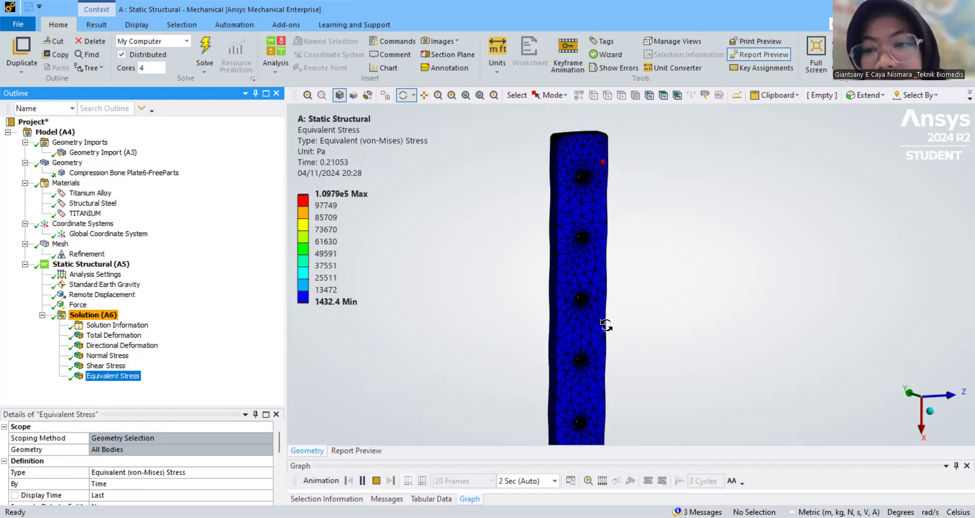
pyautogui.scroll(-4, 601, 339)
pyautogui.click(601, 340)
pyautogui.moveTo(600, 340); pyautogui.dragTo(632, 213)
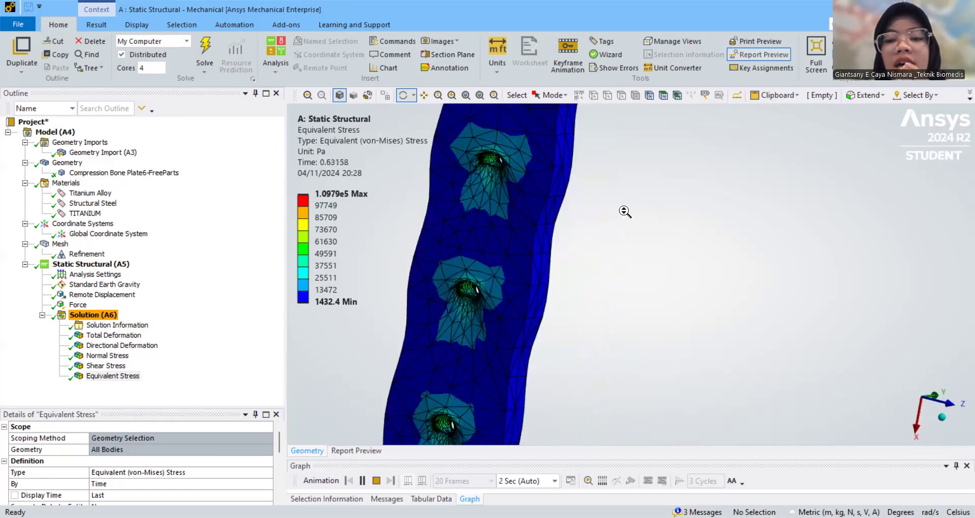
pyautogui.click(424, 95)
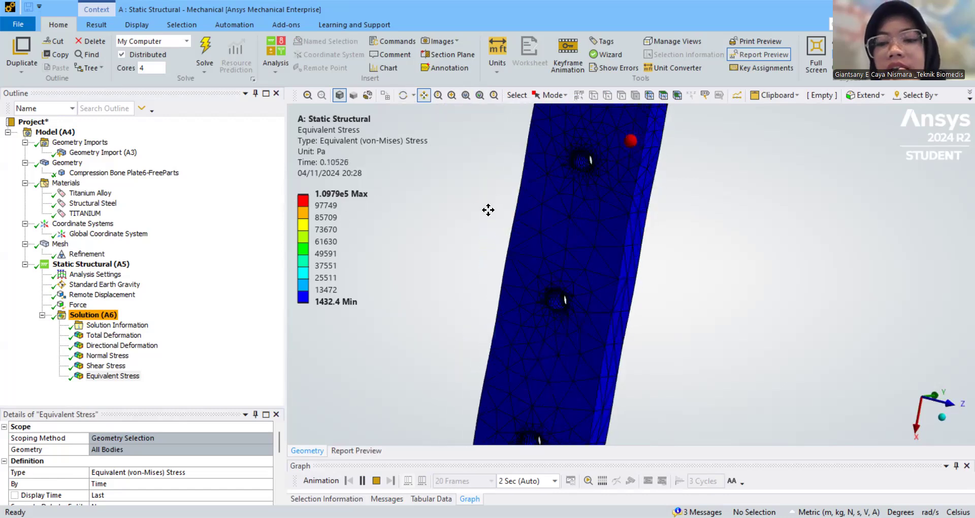
pyautogui.moveTo(618, 147); pyautogui.dragTo(554, 195)
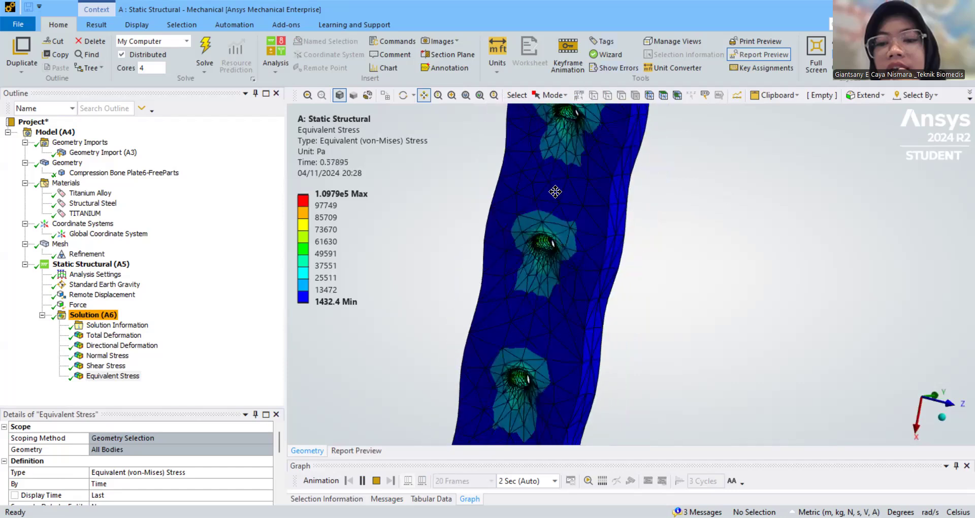
pyautogui.scroll(5, 616, 192)
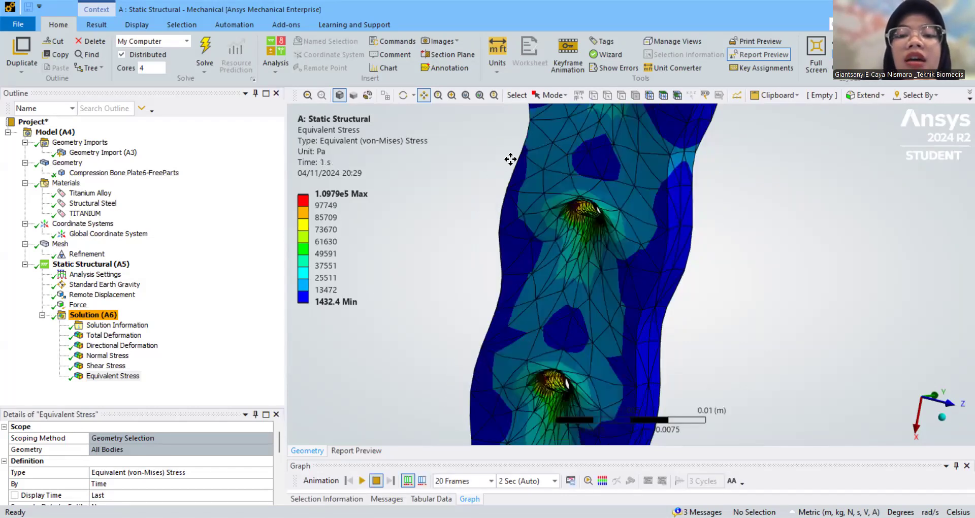
# Step: Review the imported geometry and the Compression Bone Plate6-FreeParts body, viewing the undeformed plate along its whole length
pyautogui.click(103, 152)
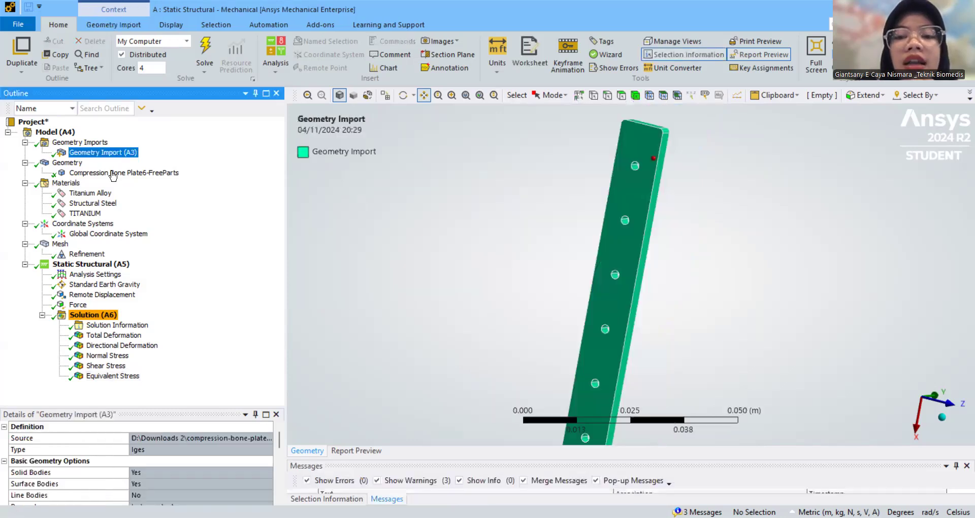
pyautogui.click(113, 173)
pyautogui.scroll(-3, 777, 242)
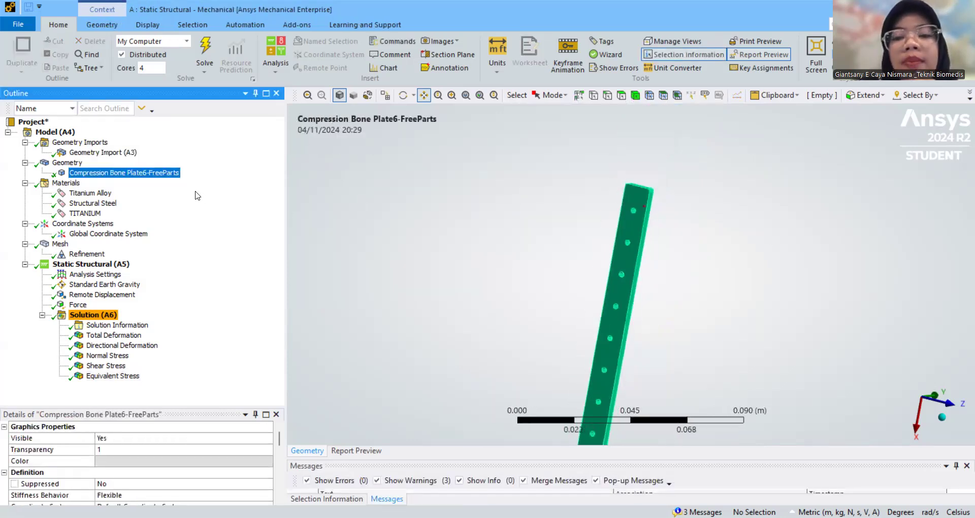
pyautogui.click(67, 163)
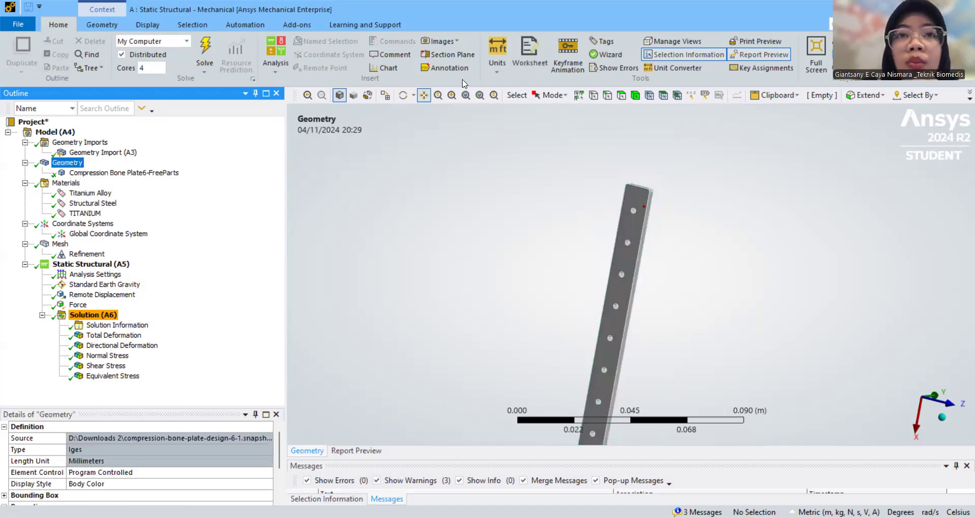
pyautogui.click(404, 94)
pyautogui.moveTo(572, 235); pyautogui.dragTo(439, 229)
pyautogui.moveTo(644, 285); pyautogui.dragTo(813, 285)
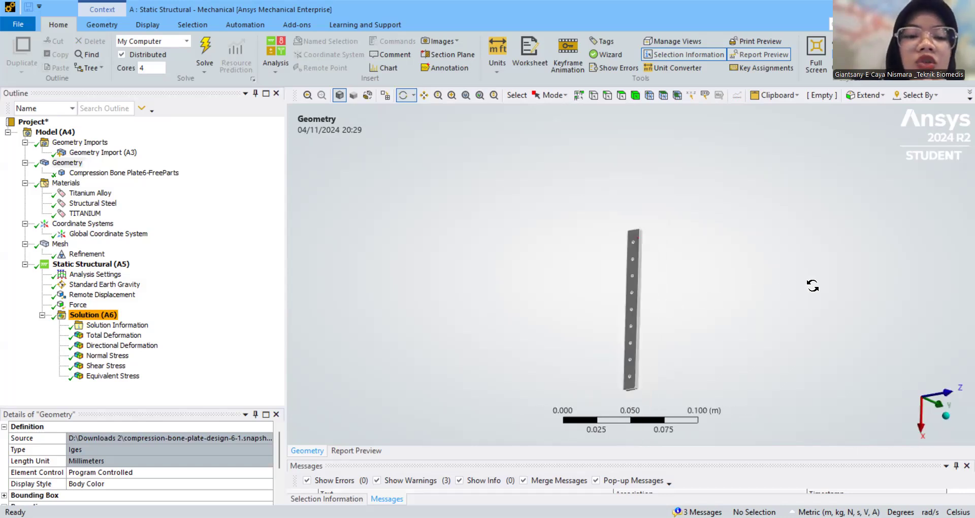
pyautogui.scroll(4, 813, 285)
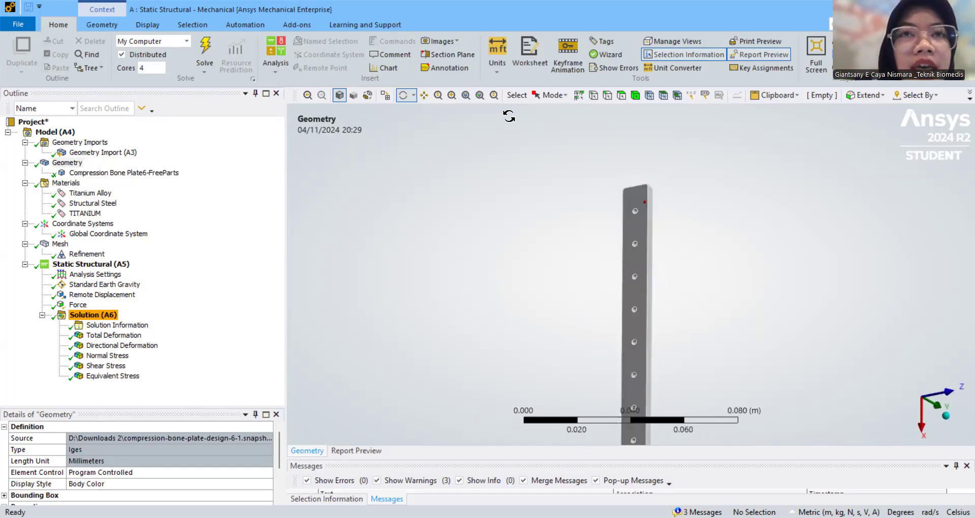